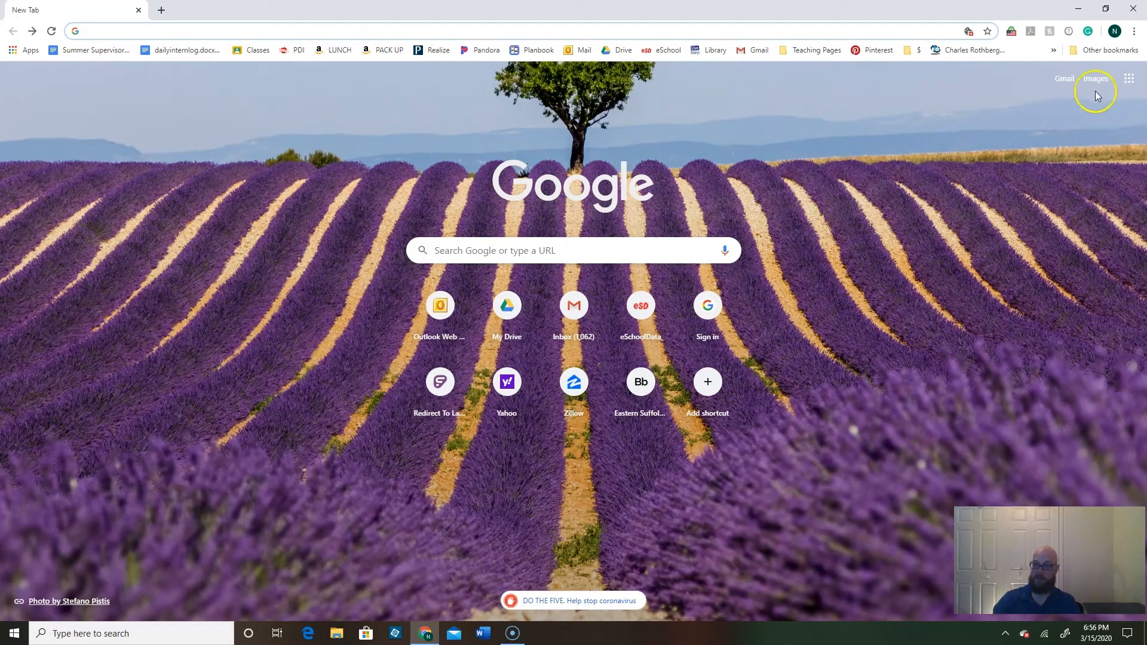
Step: Open Google Drive from the browser's new tab page
left_click(1128, 88)
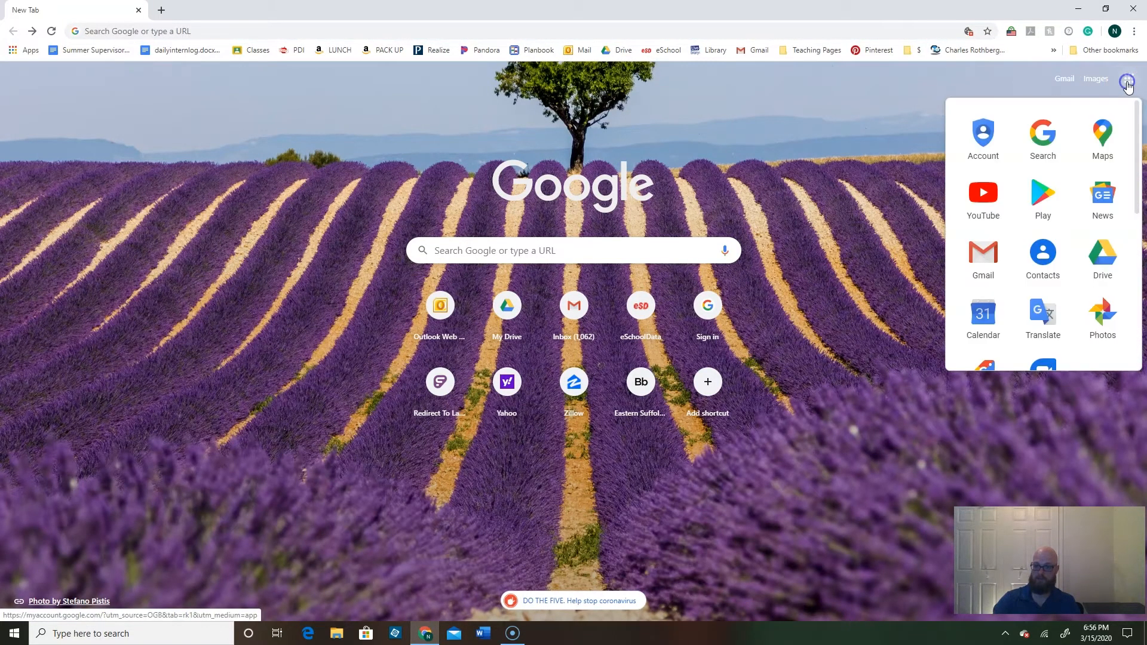
left_click(1102, 258)
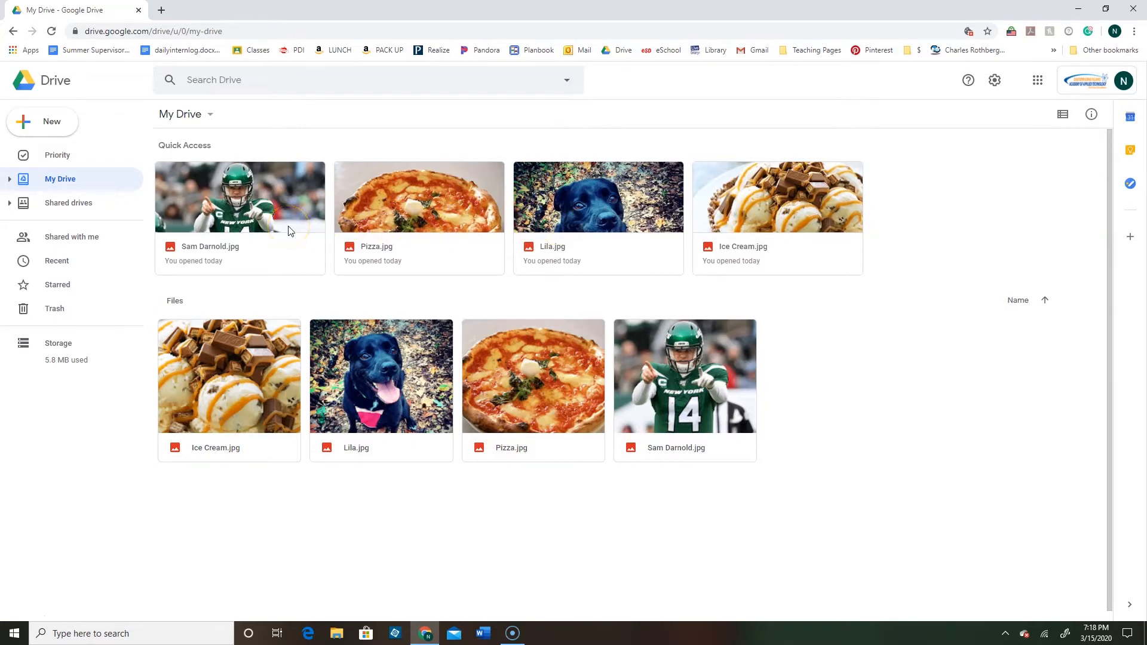
Step: Preview the Ice Cream.jpg image, then close the preview and reload the My Drive file list
double_click(245, 342)
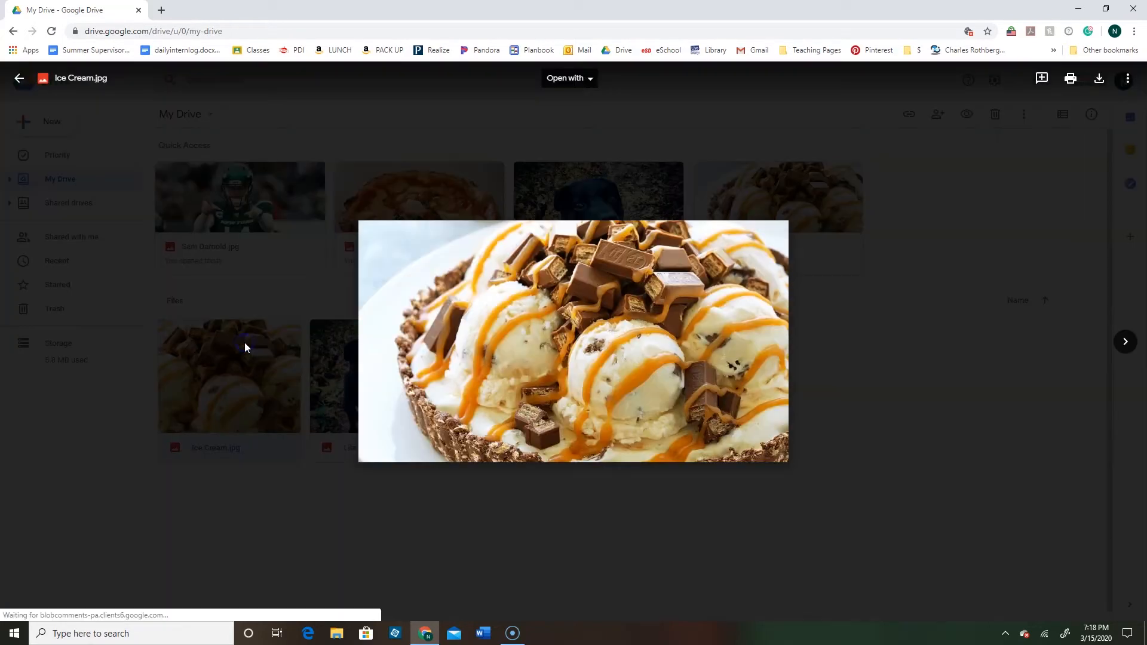
left_click(862, 290)
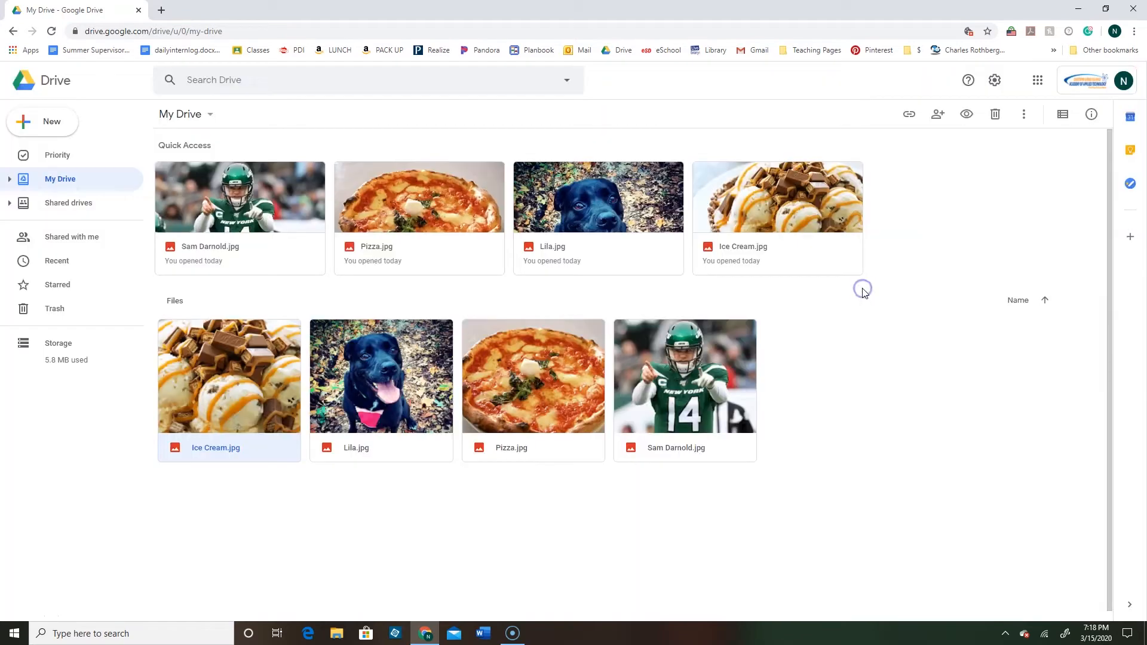
left_click(52, 31)
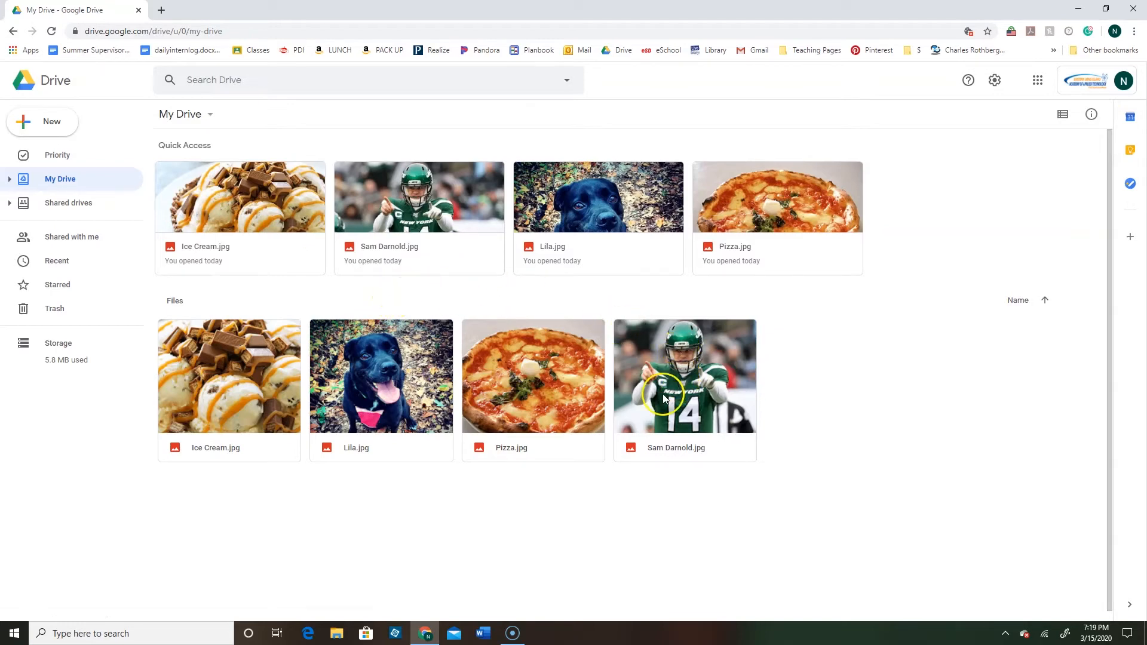
Step: Rename the file Sam Darnold.jpg as Future HOF QB.jpg
right_click(652, 344)
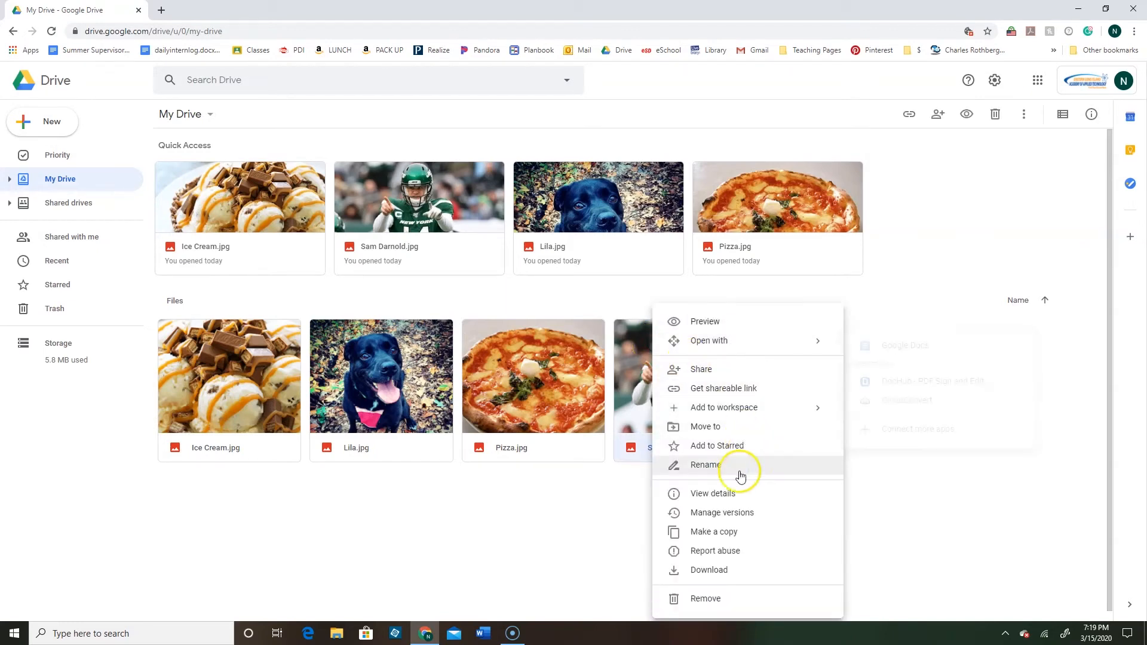
left_click(705, 465)
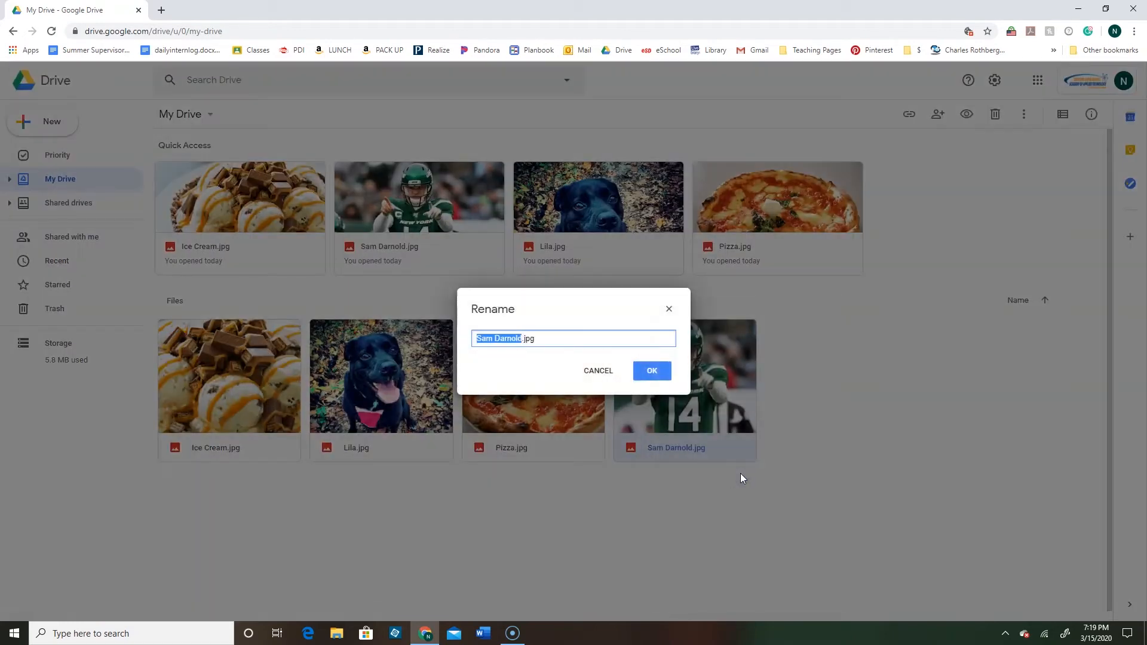
type("Future HOF QB")
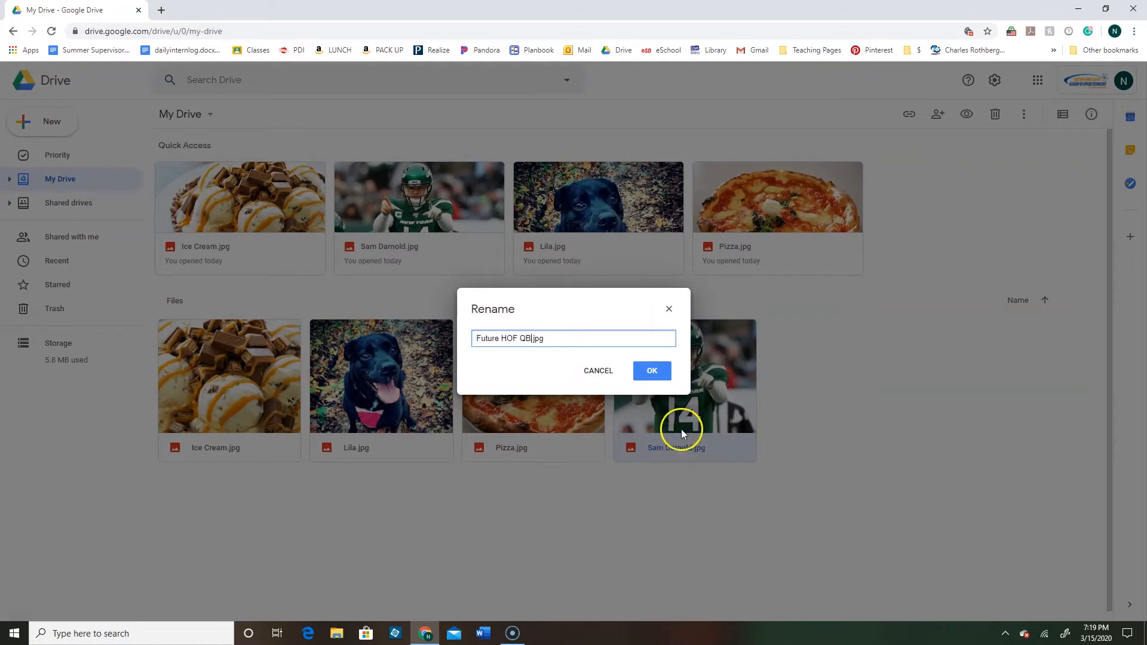
left_click(657, 364)
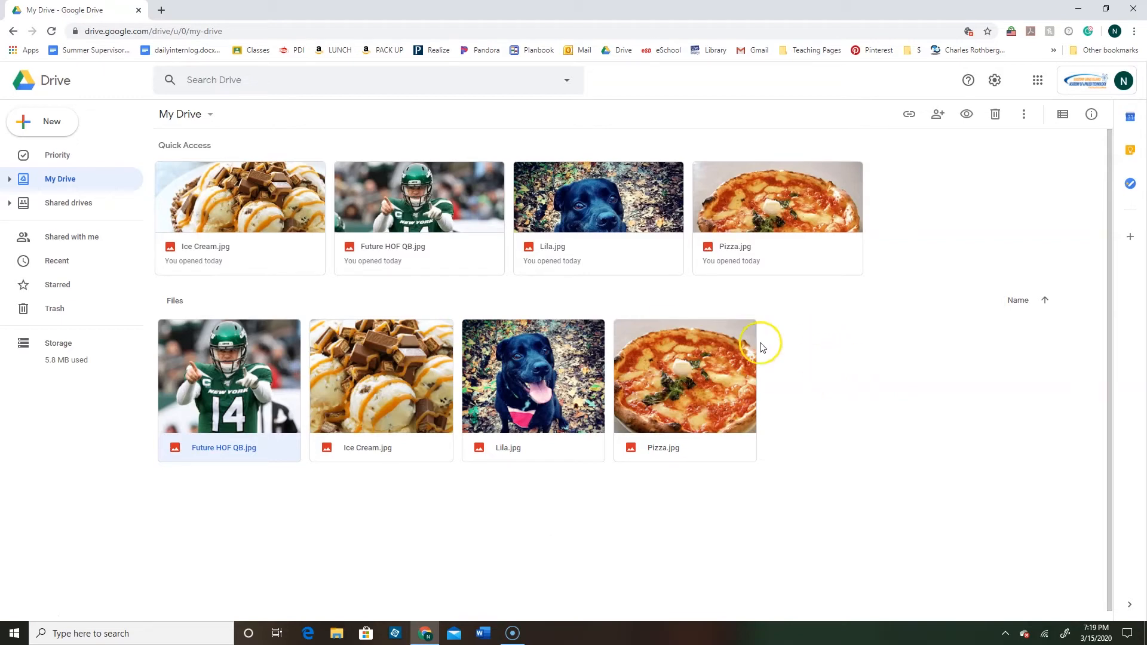
Step: Create a new folder named Lila Pics in My Drive
right_click(820, 448)
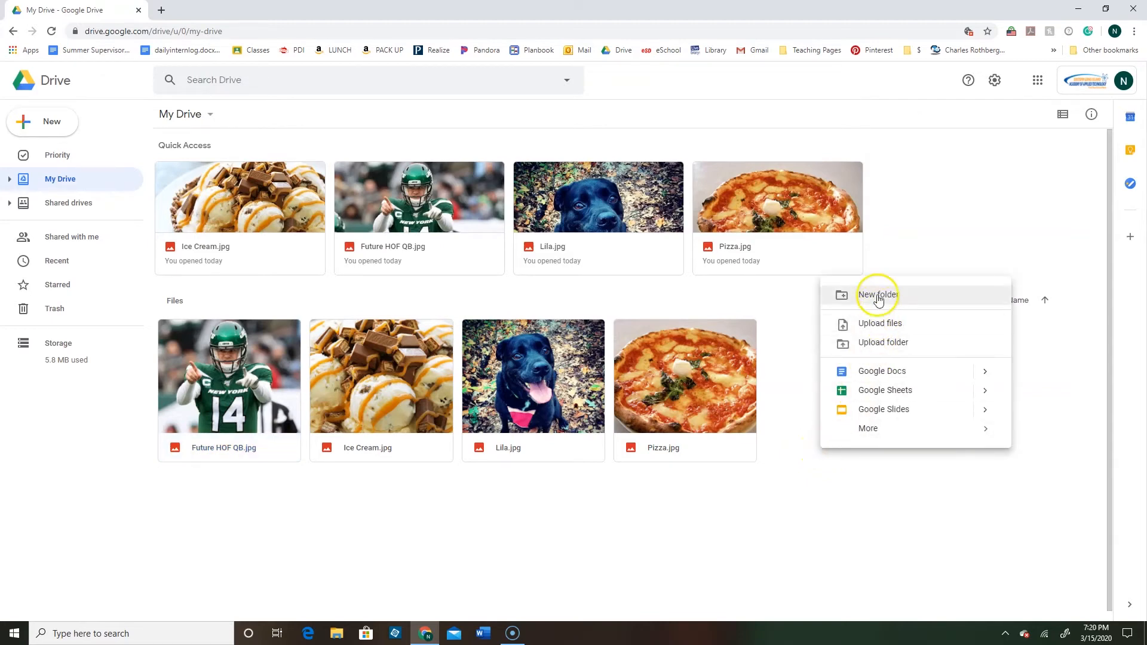
left_click(878, 297)
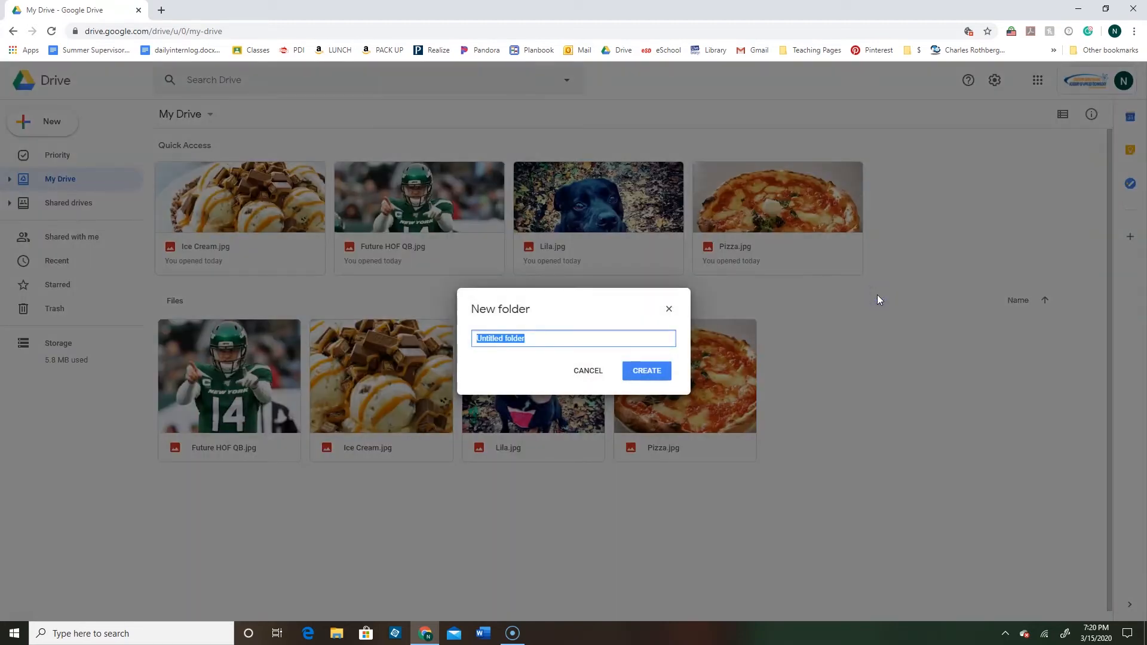
type("Lila Pics")
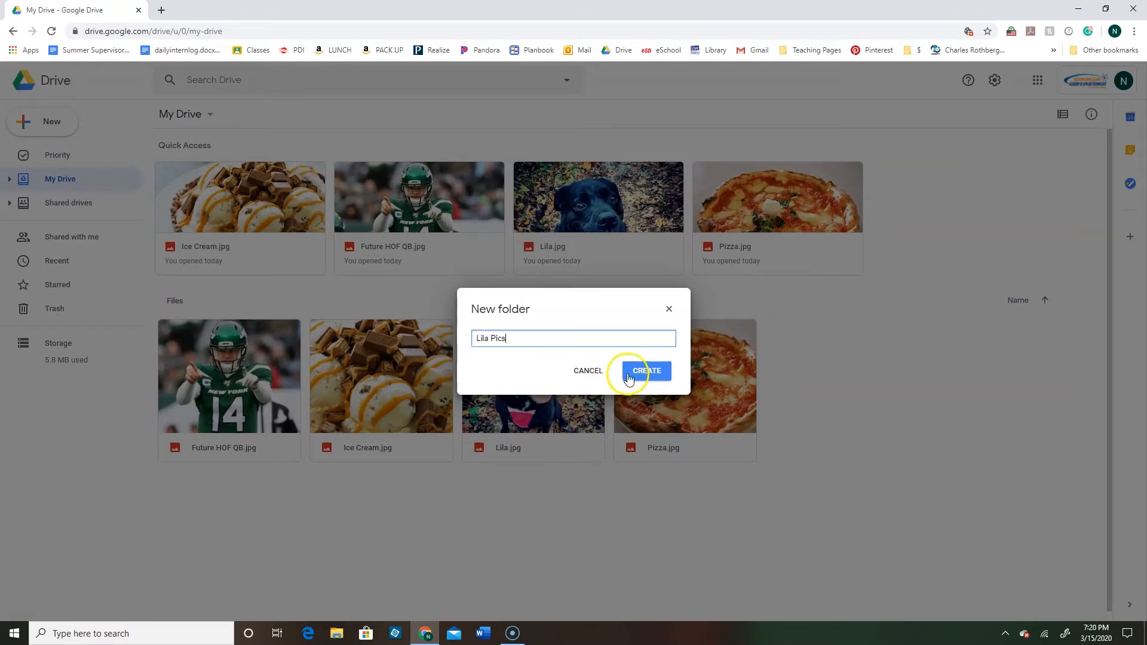
left_click(642, 370)
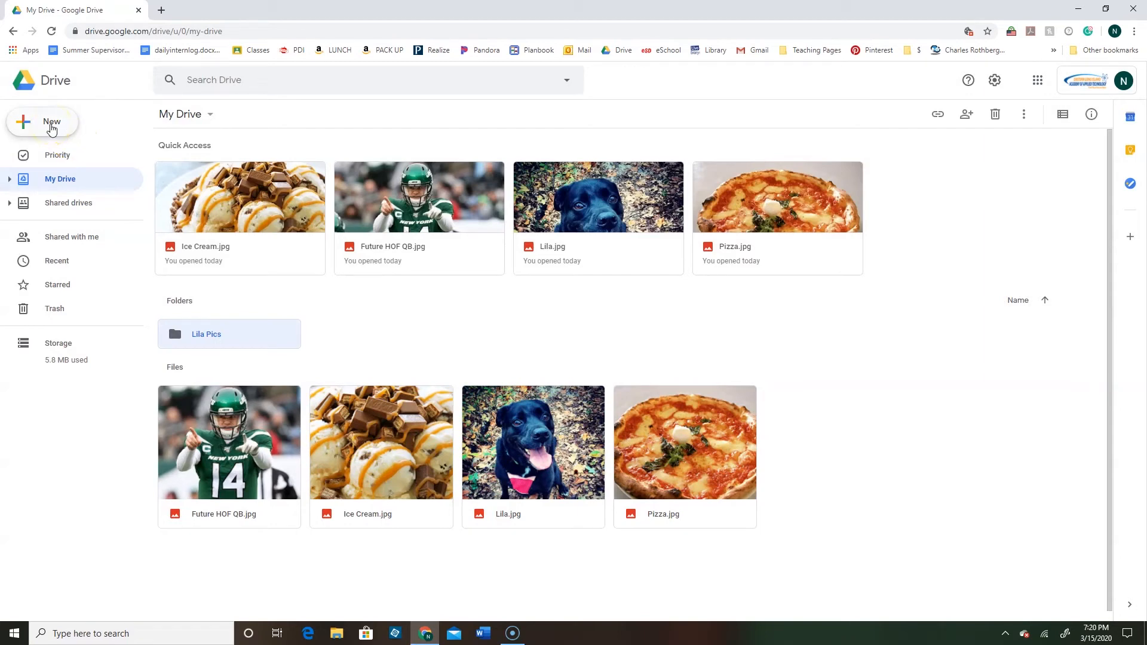
Step: Create a new folder named Jets in My Drive
left_click(51, 127)
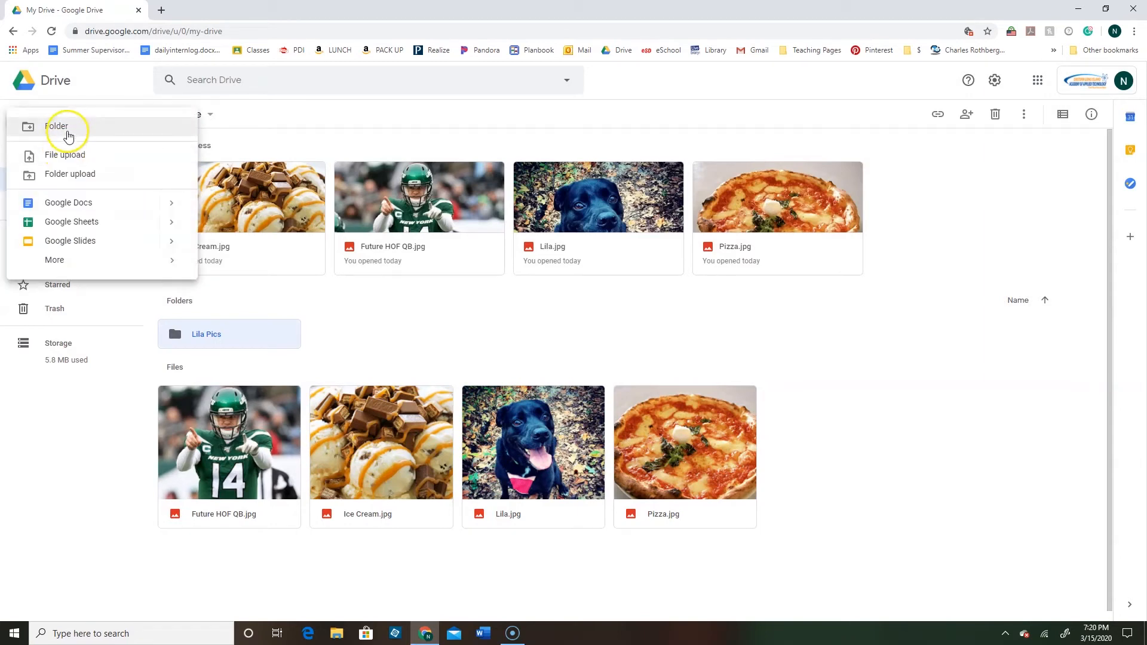
left_click(69, 133)
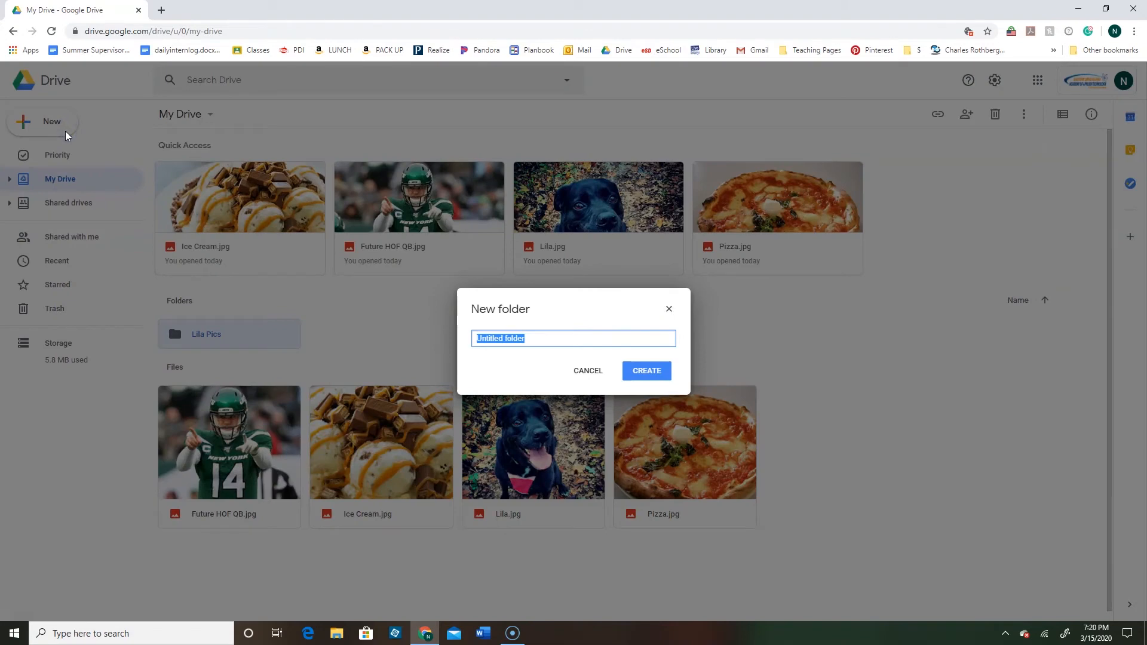
type("Jets")
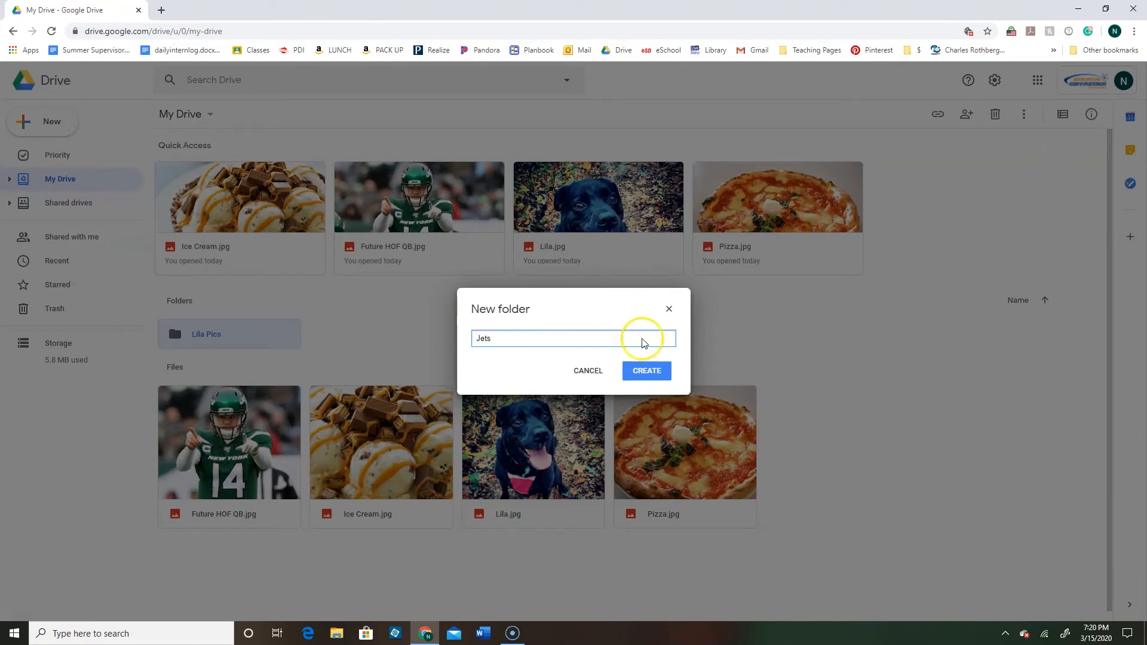
left_click(656, 370)
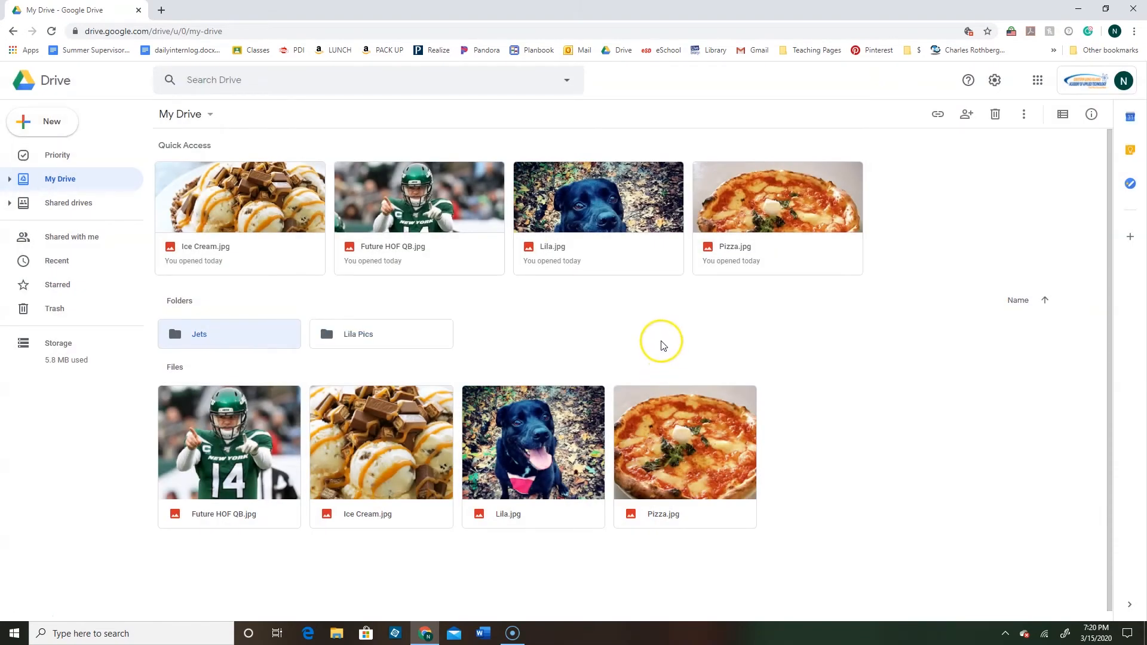
Step: Create a new folder named Food in My Drive
right_click(661, 340)
left_click(681, 359)
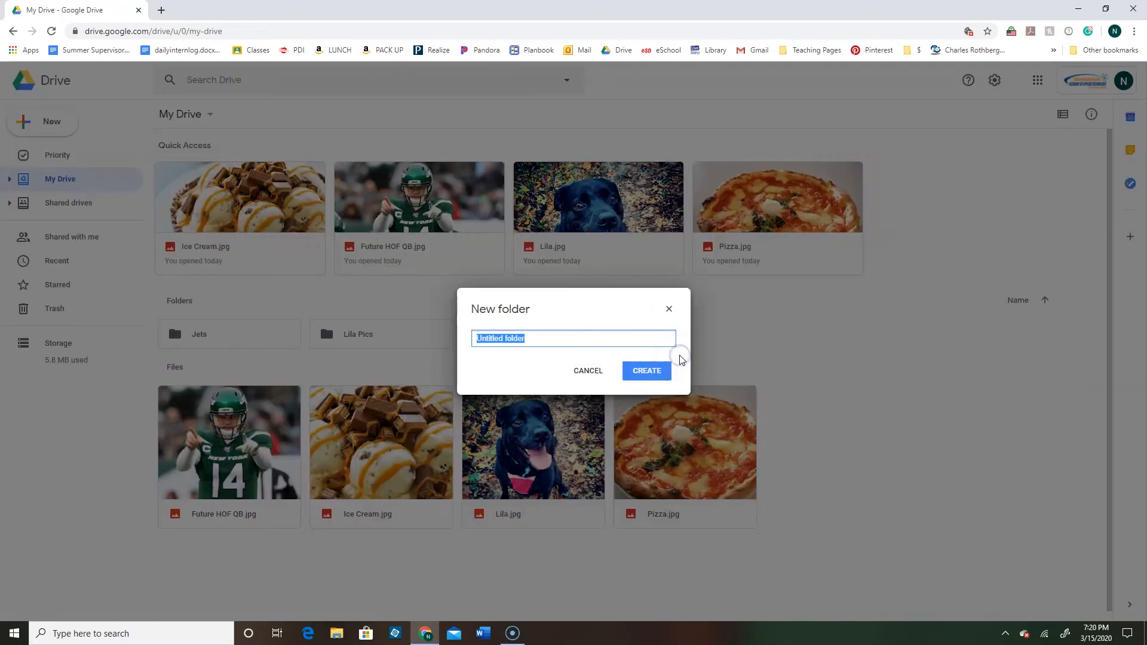
type("Food")
left_click(657, 371)
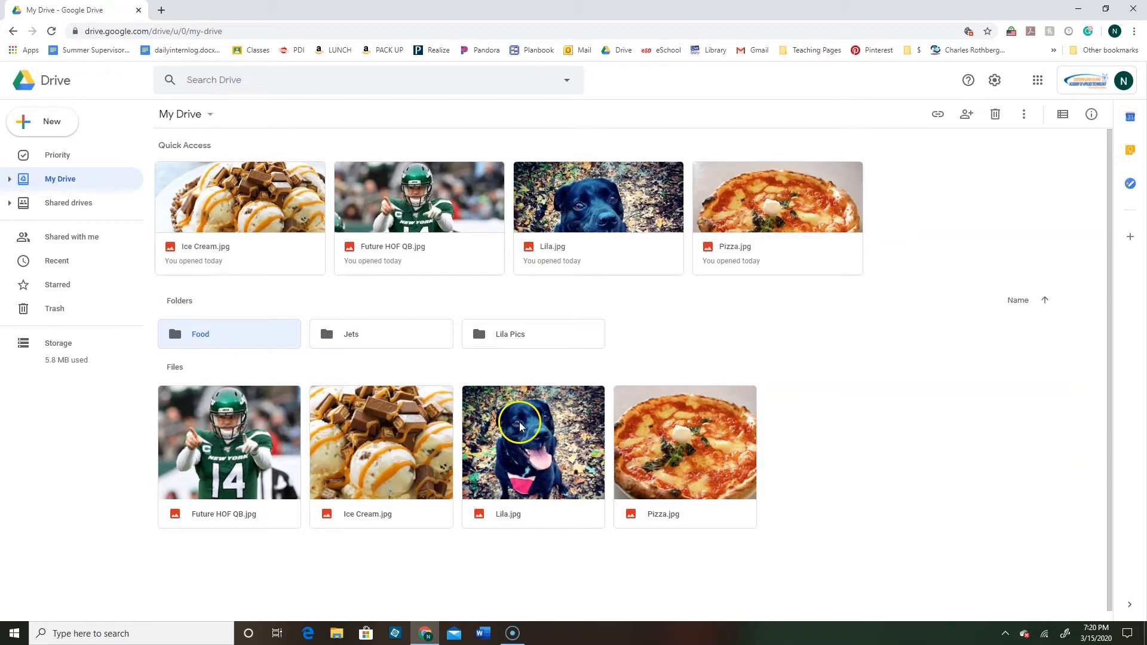
Step: Move Lila.jpg into the Lila Pics folder and Future HOF QB.jpg into the Jets folder
left_click(519, 457)
left_click_drag(519, 458, 496, 330)
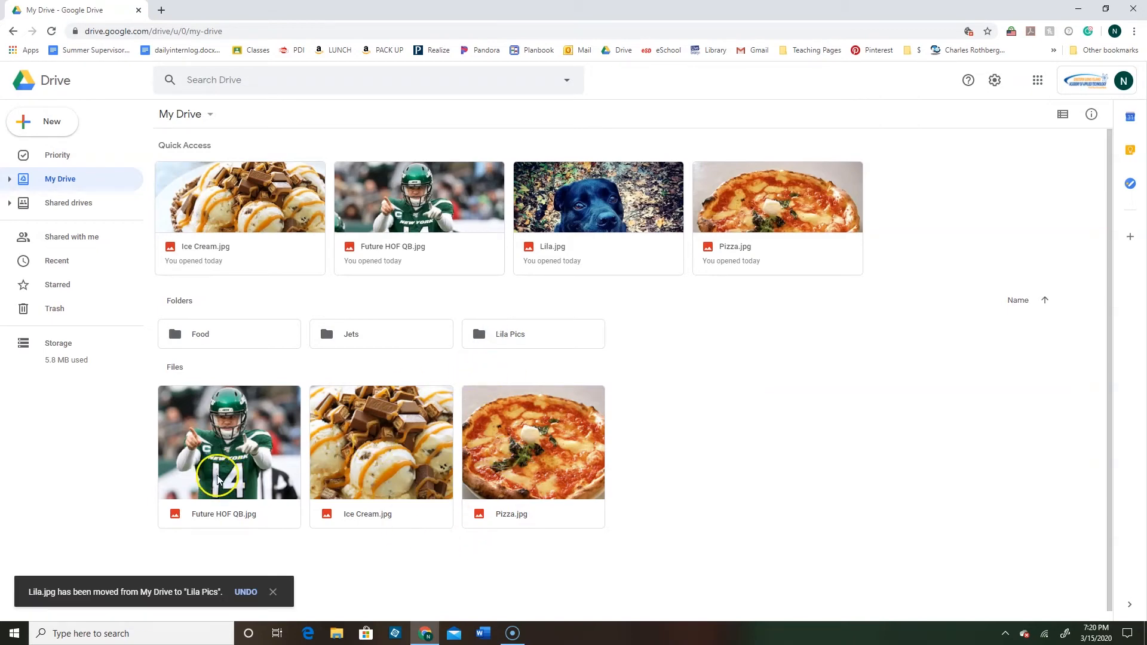
left_click_drag(217, 473, 339, 340)
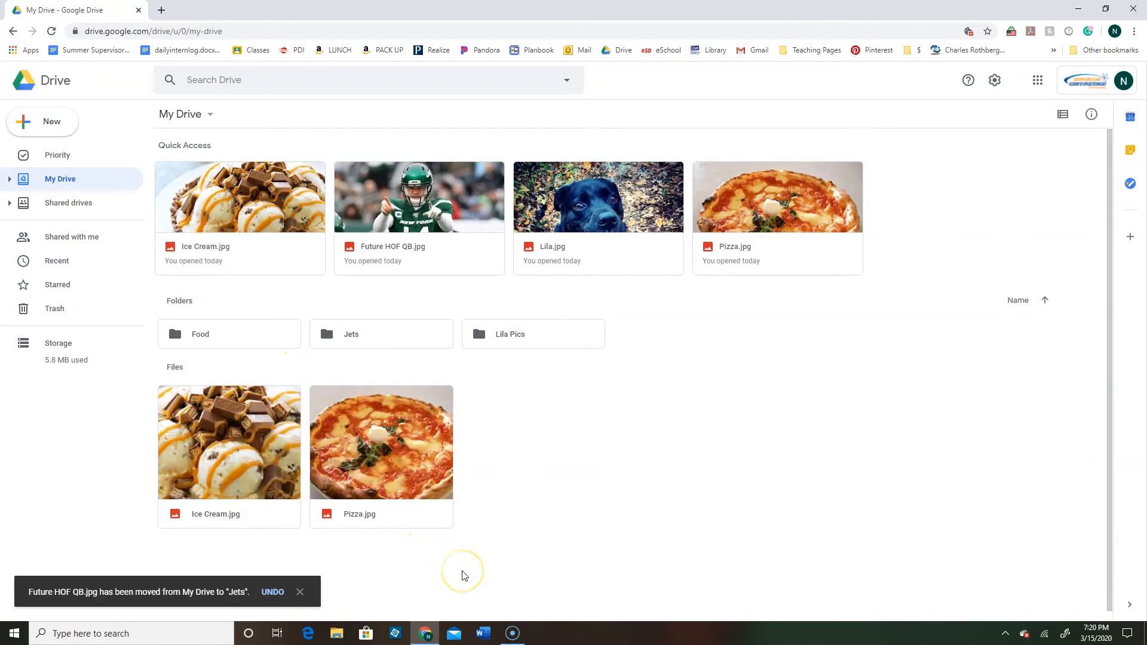
Step: Select Ice Cream.jpg and Pizza.jpg together and move both files into the Food folder
left_click_drag(465, 572, 206, 420)
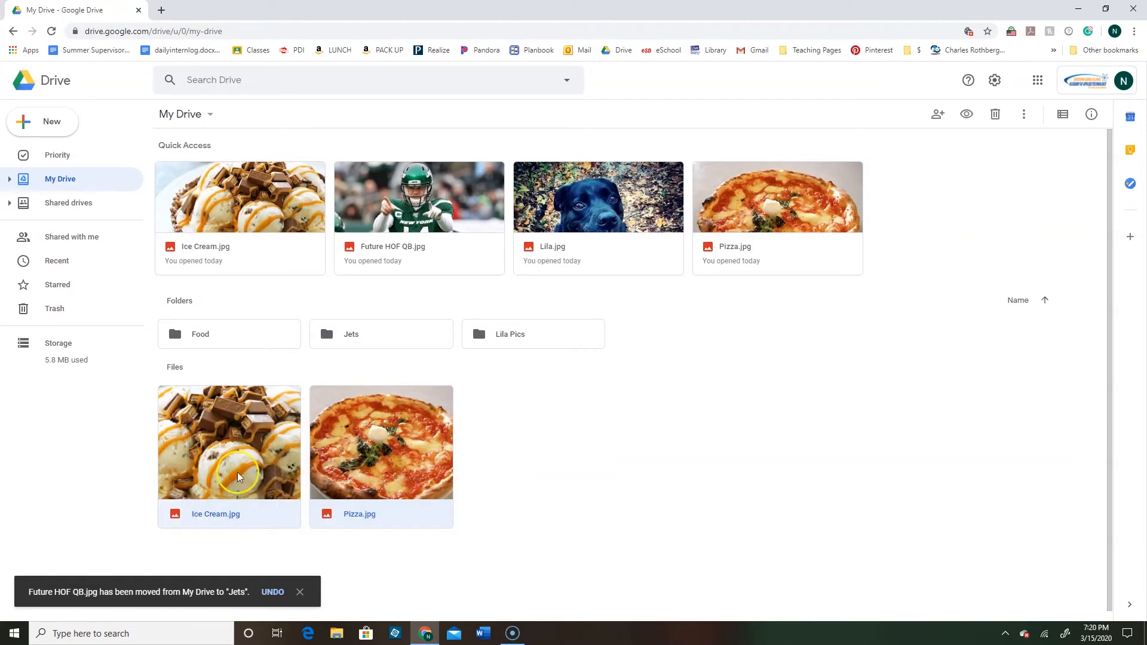
left_click_drag(242, 464, 190, 333)
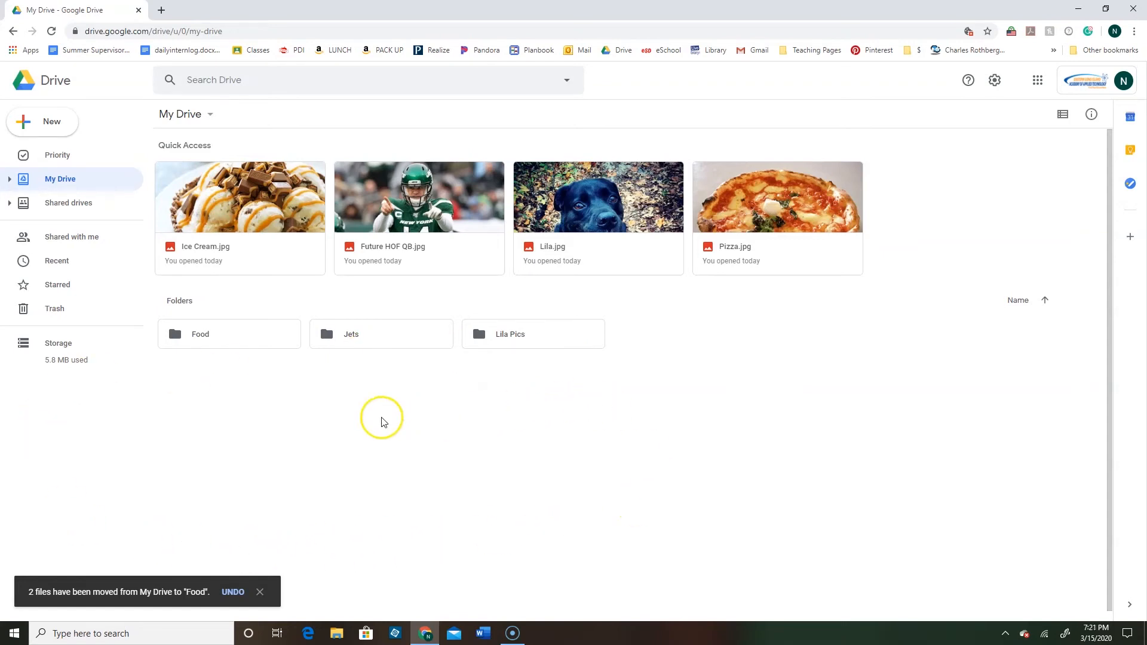
Step: Move Ice Cream.jpg and Pizza.jpg out of the Food folder back to My Drive, and return to My Drive
double_click(250, 344)
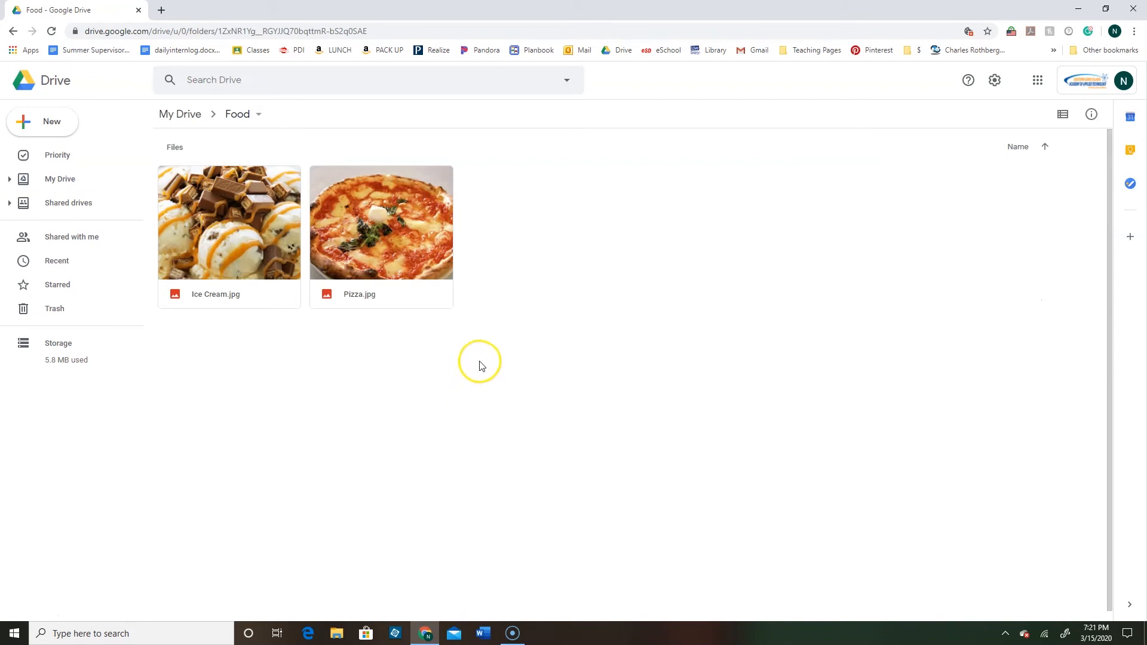
left_click_drag(480, 362, 227, 196)
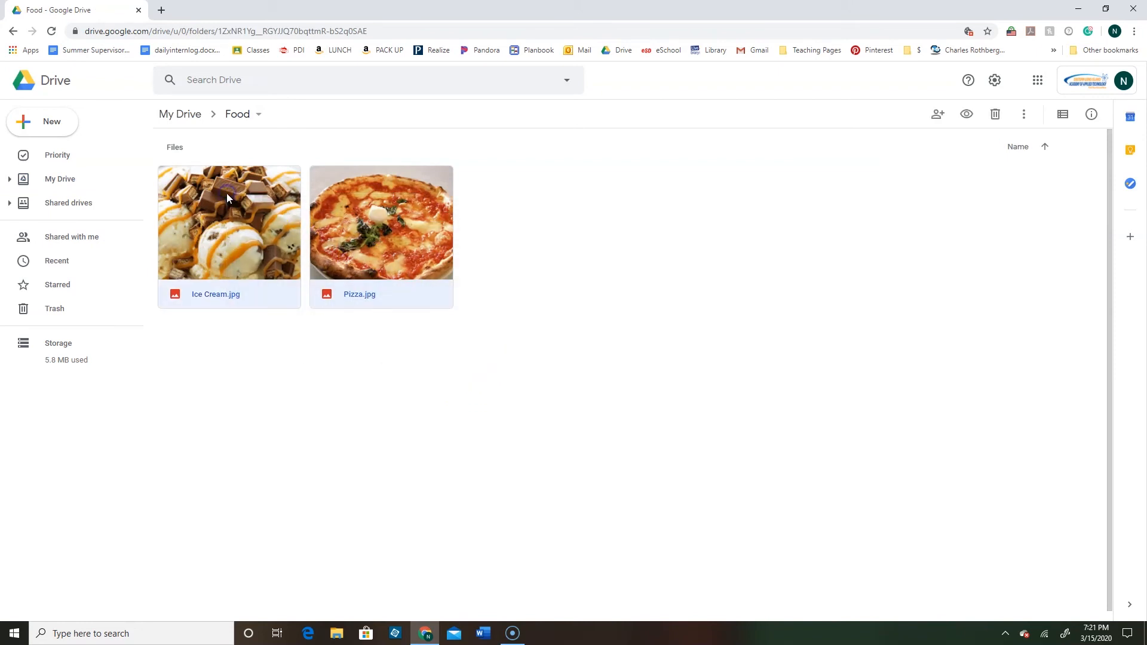
right_click(227, 194)
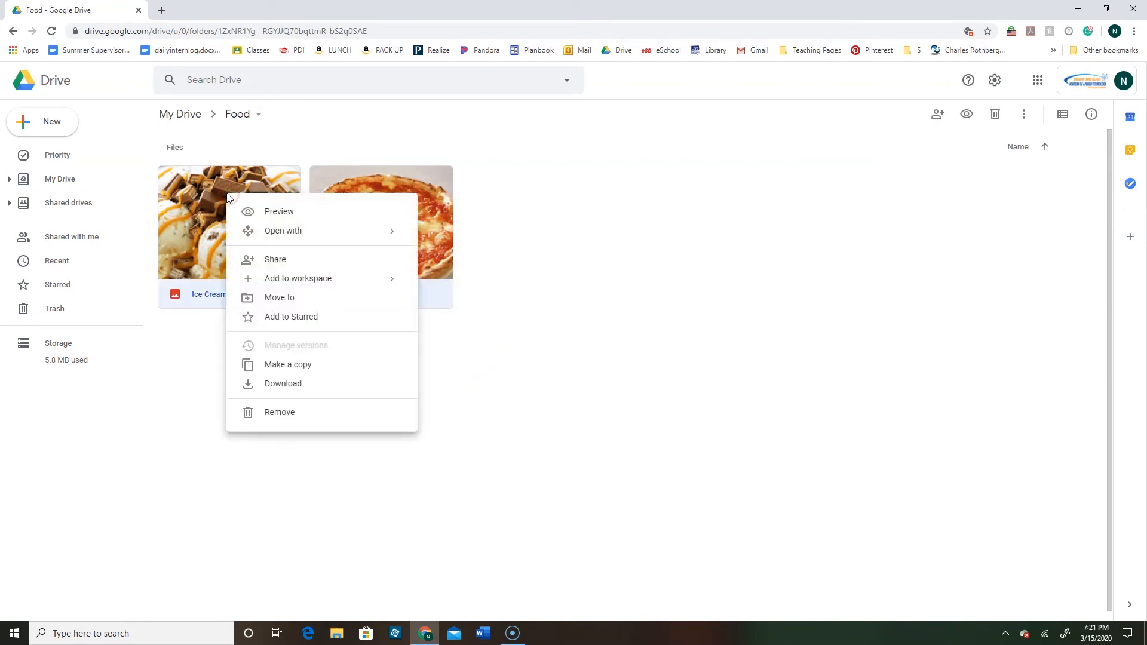
left_click(321, 304)
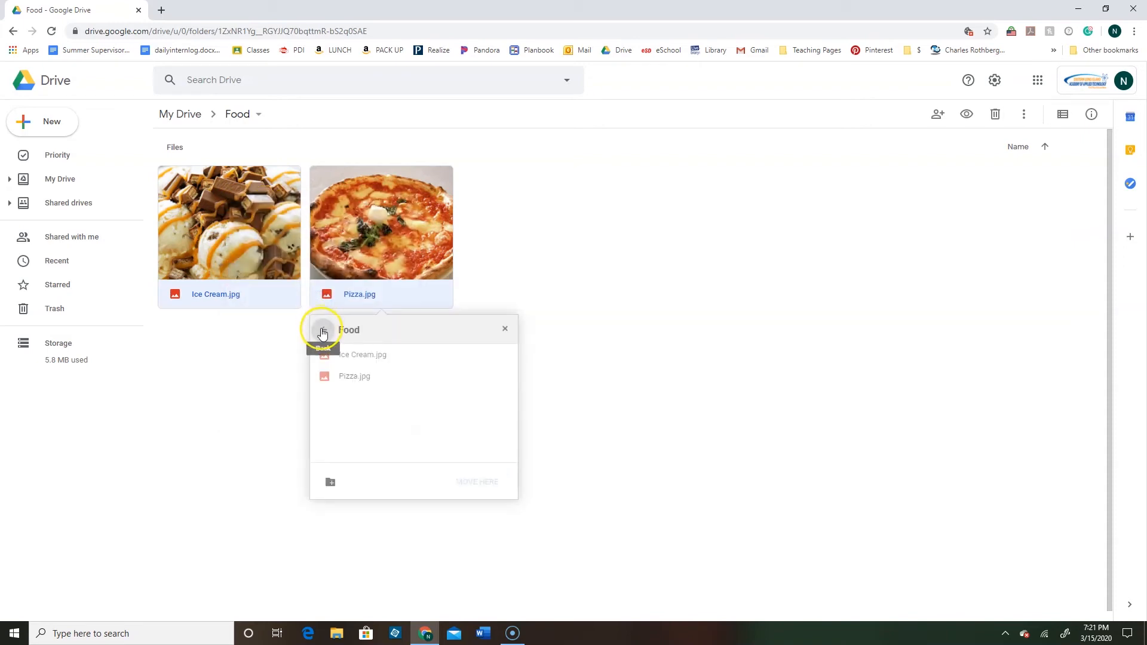
left_click(323, 332)
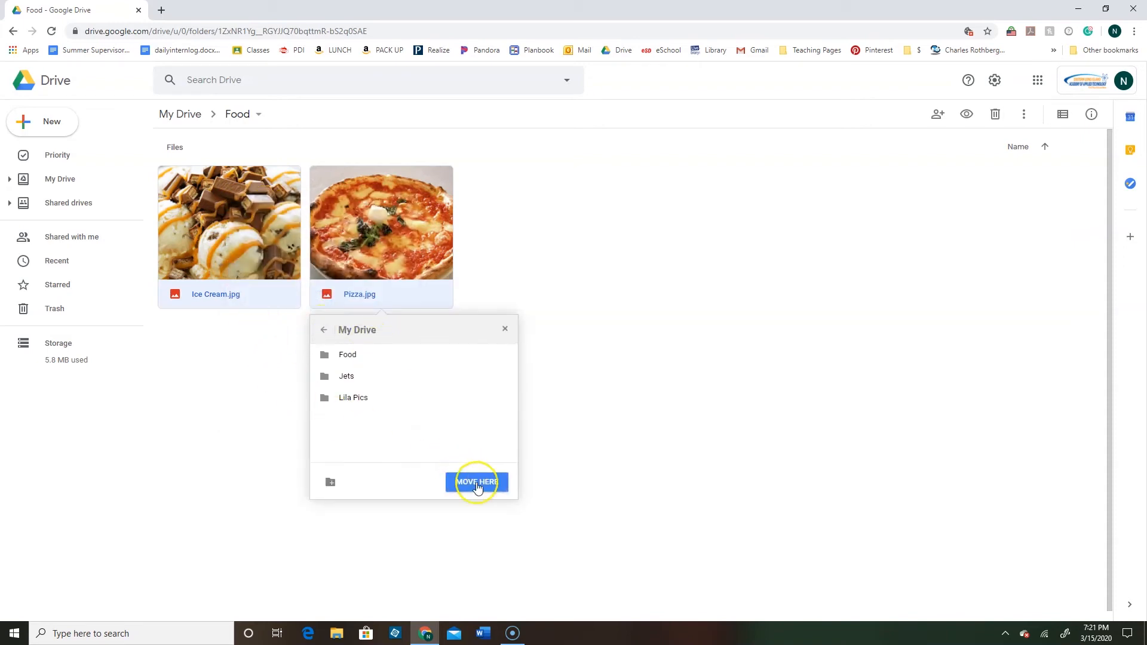
left_click(477, 487)
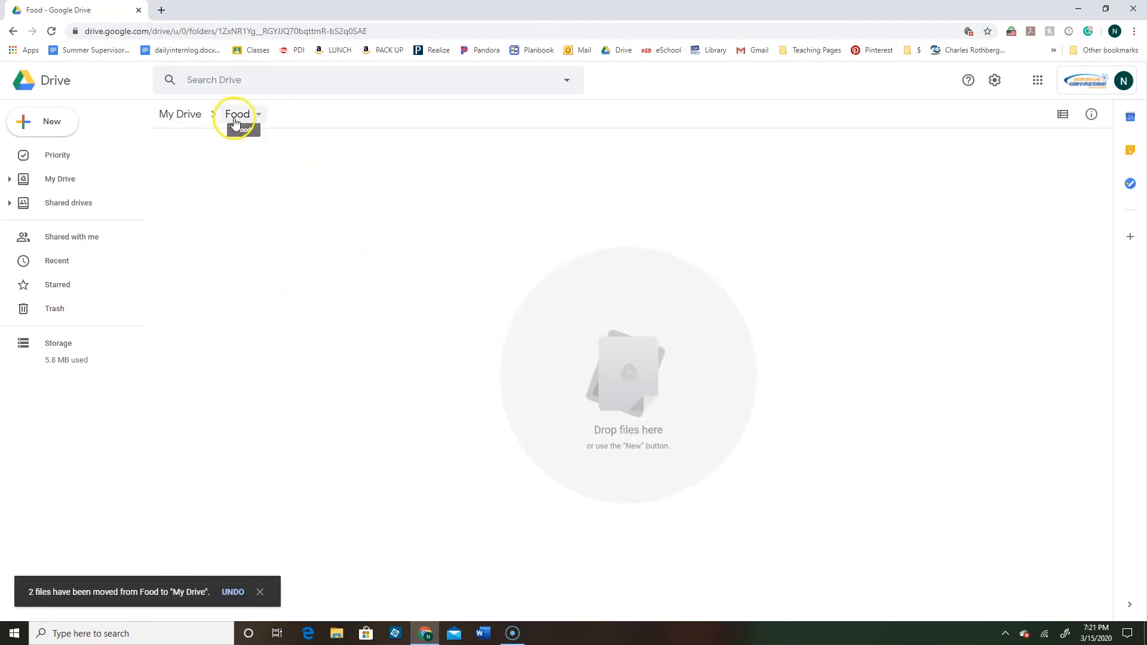
left_click(175, 115)
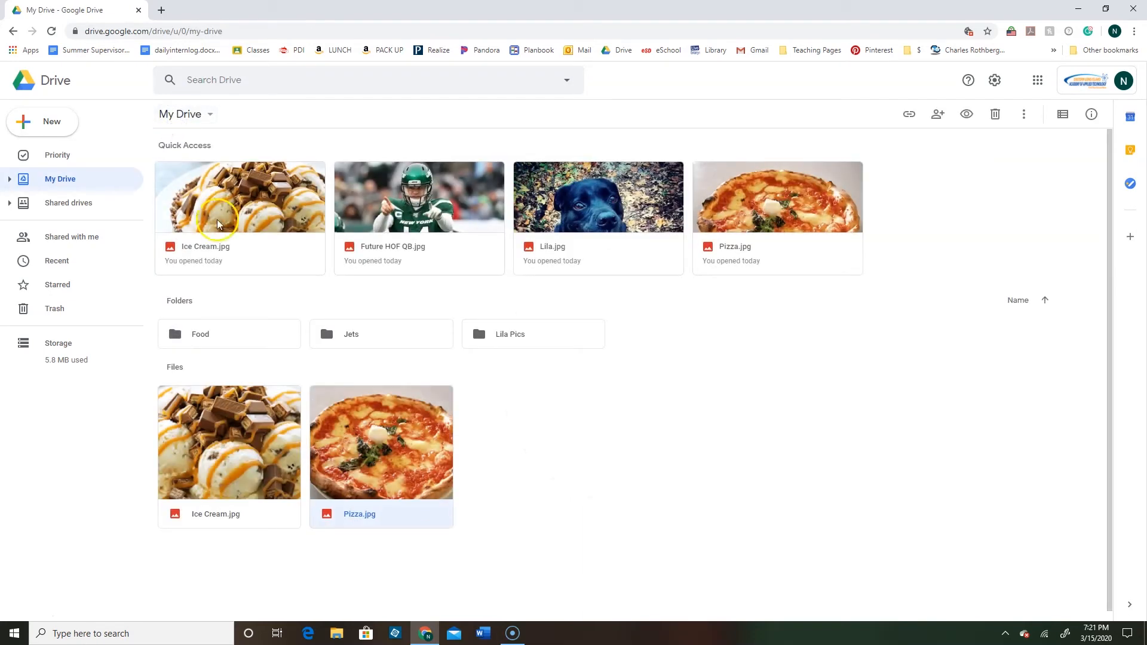
Step: Remove Pizza.jpg from My Drive and open the Trash
left_click(389, 549)
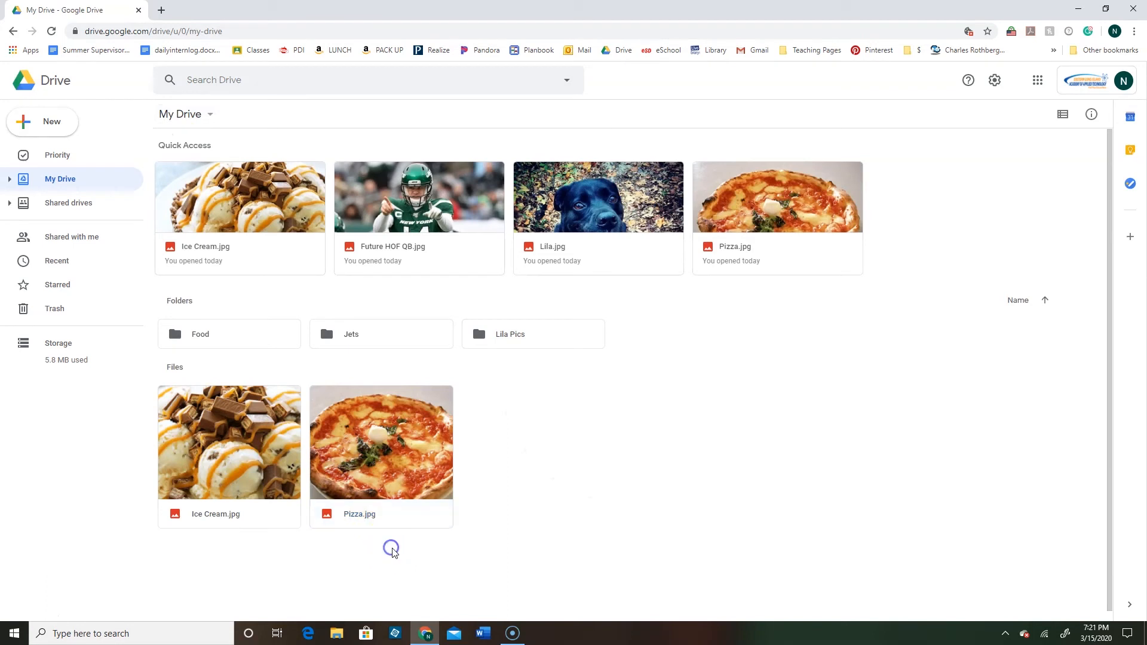
right_click(409, 436)
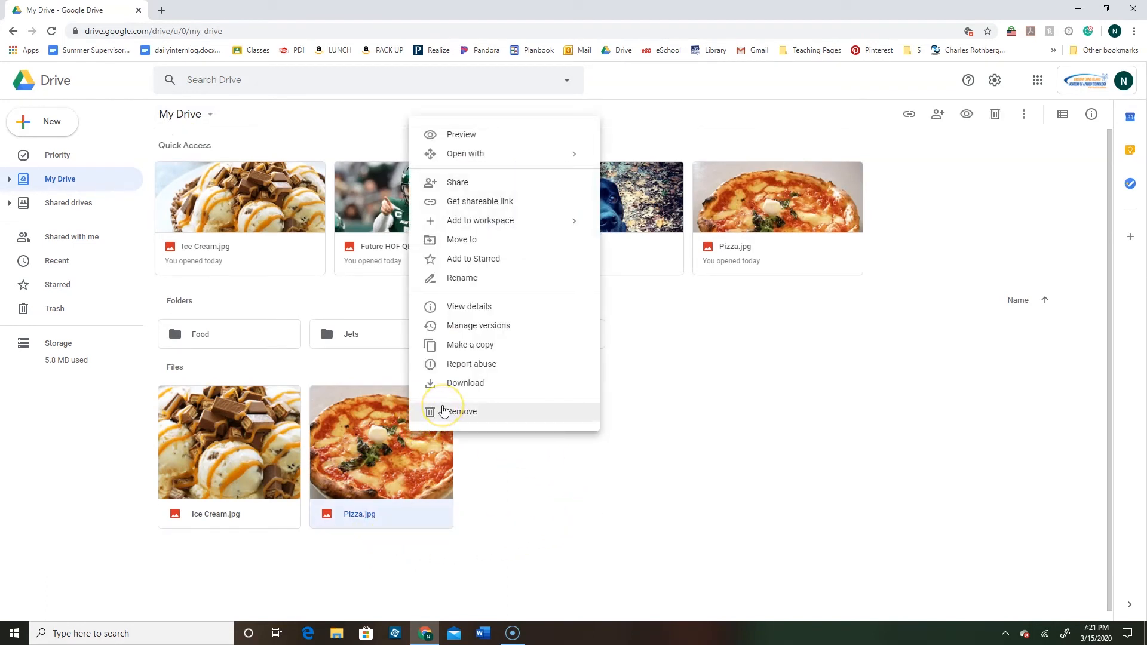
left_click(443, 411)
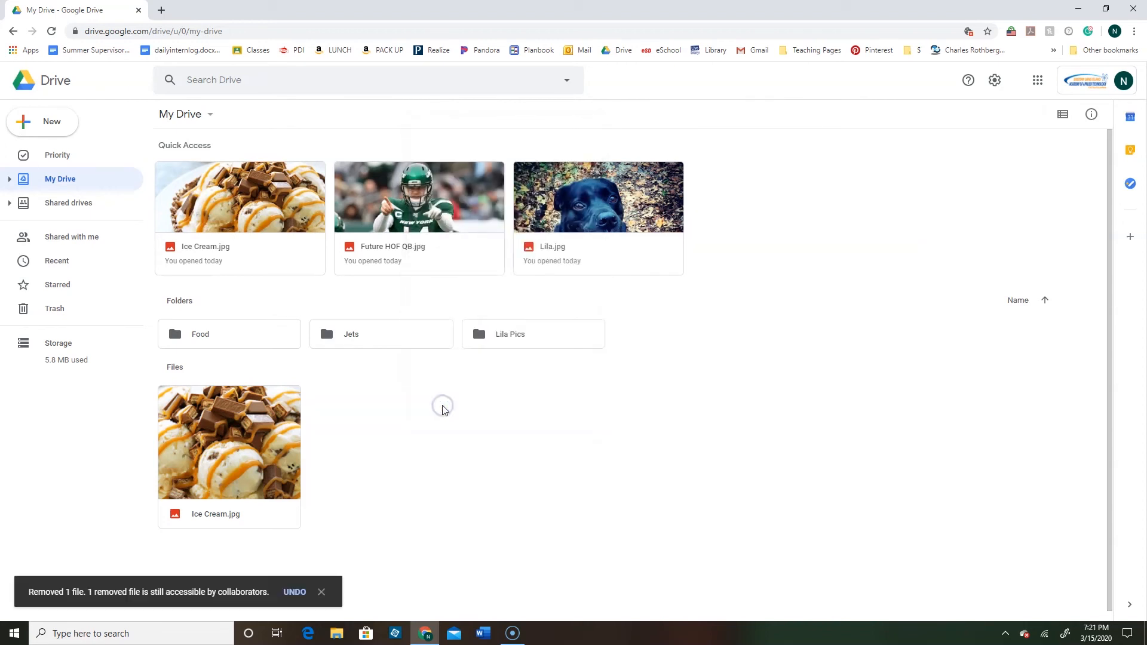
left_click(445, 422)
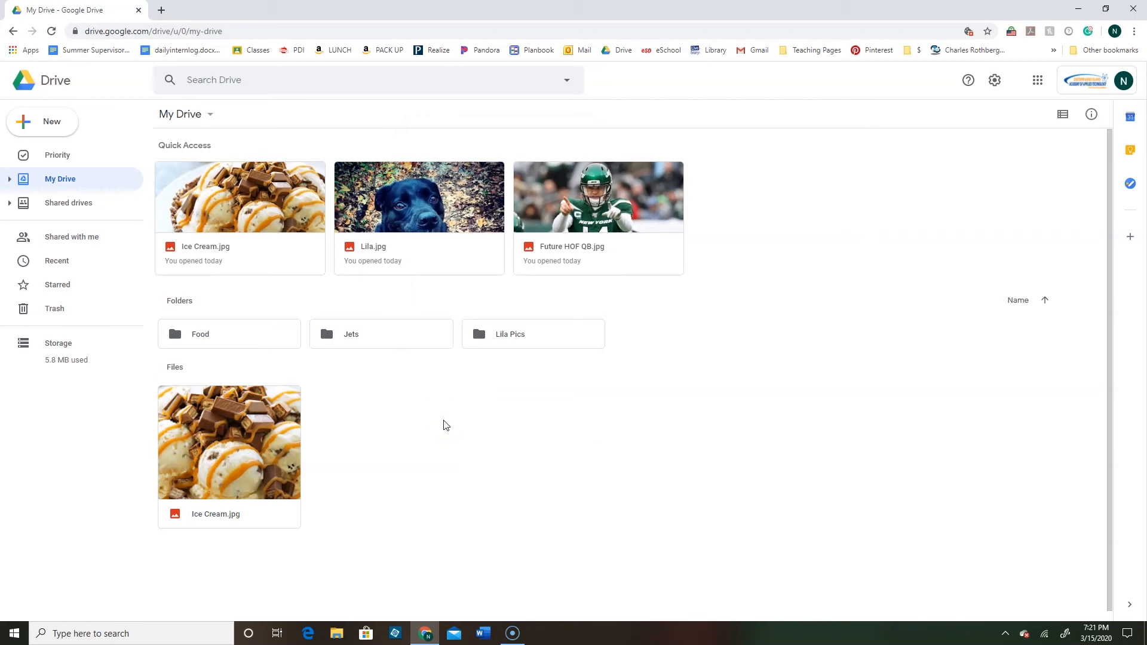
left_click(64, 312)
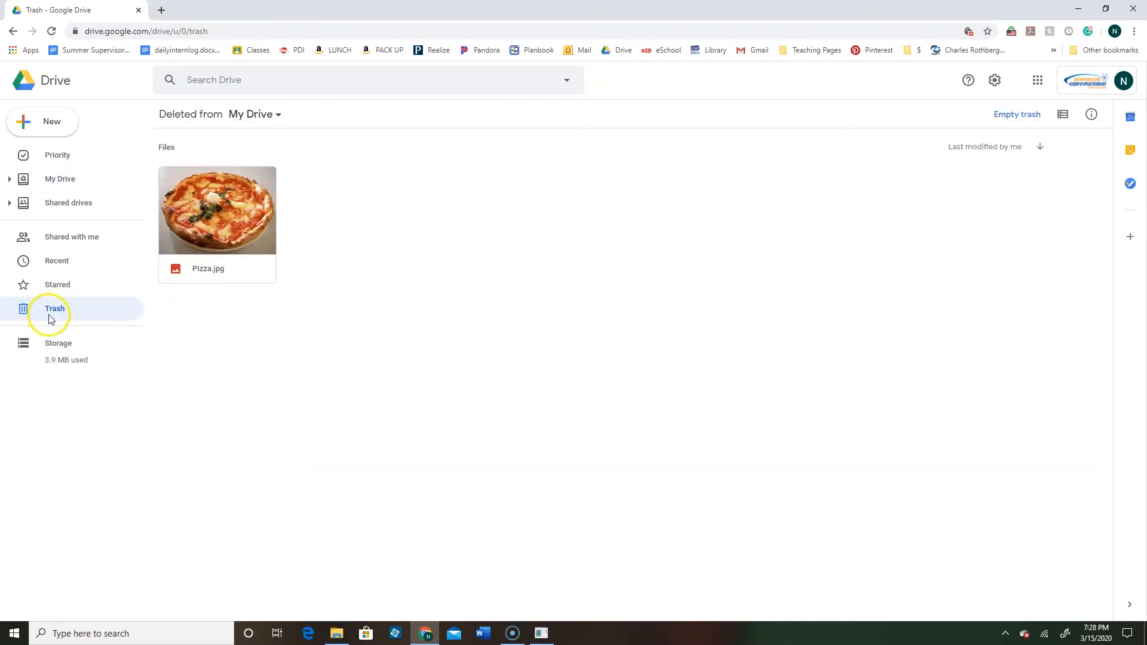
Step: Restore Pizza.jpg from the Trash and move it together with Ice Cream.jpg from My Drive into the Food folder
right_click(203, 213)
left_click(226, 231)
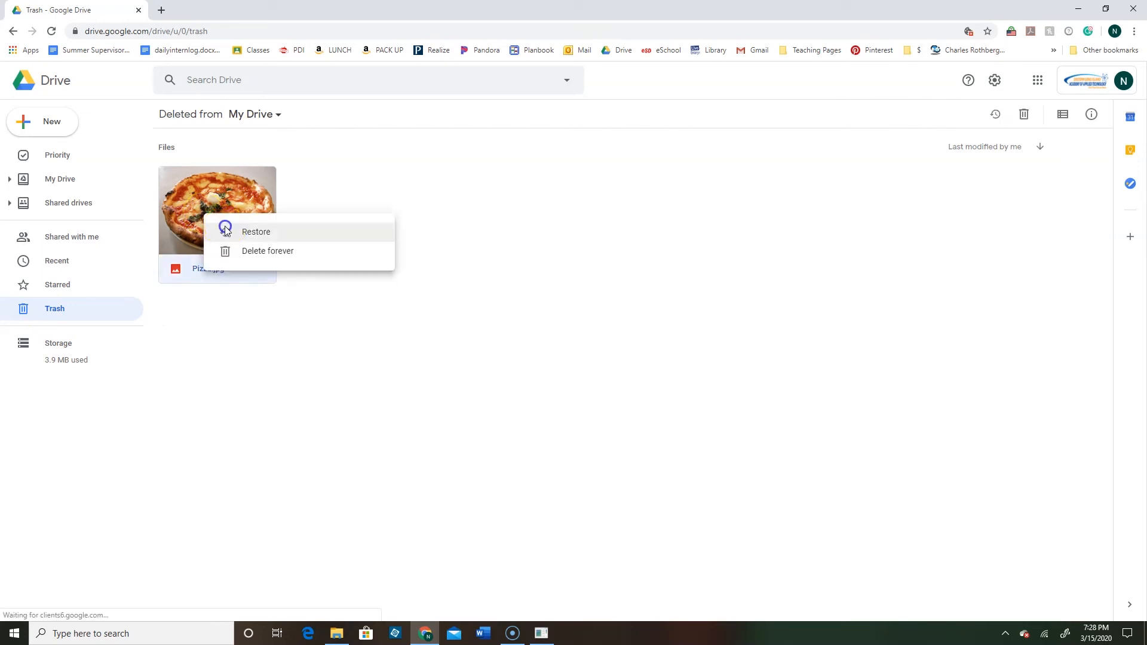
left_click(66, 179)
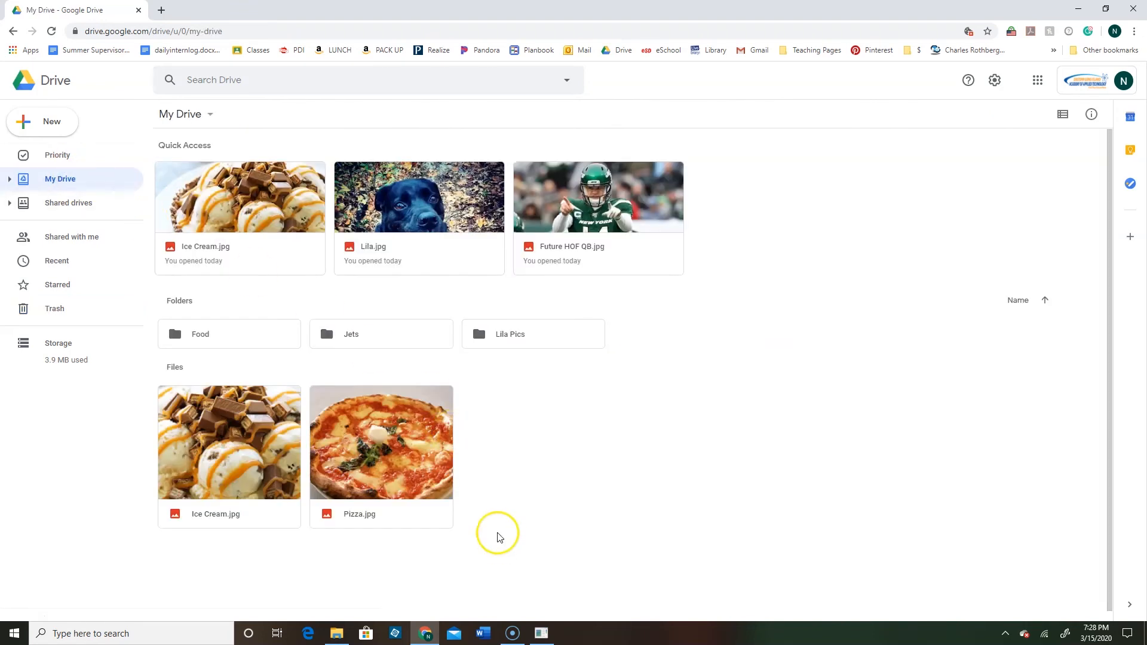
left_click_drag(466, 553, 191, 345)
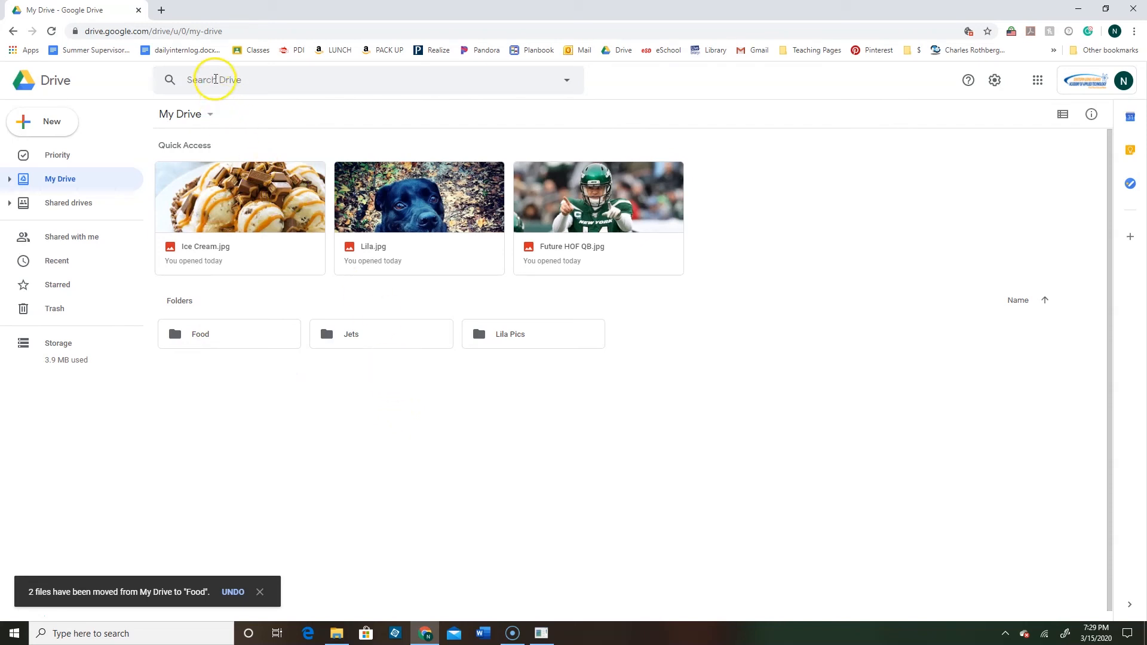
Step: Search Drive for "pizza" and show the file location of Pizza.jpg from the search results
left_click(215, 80)
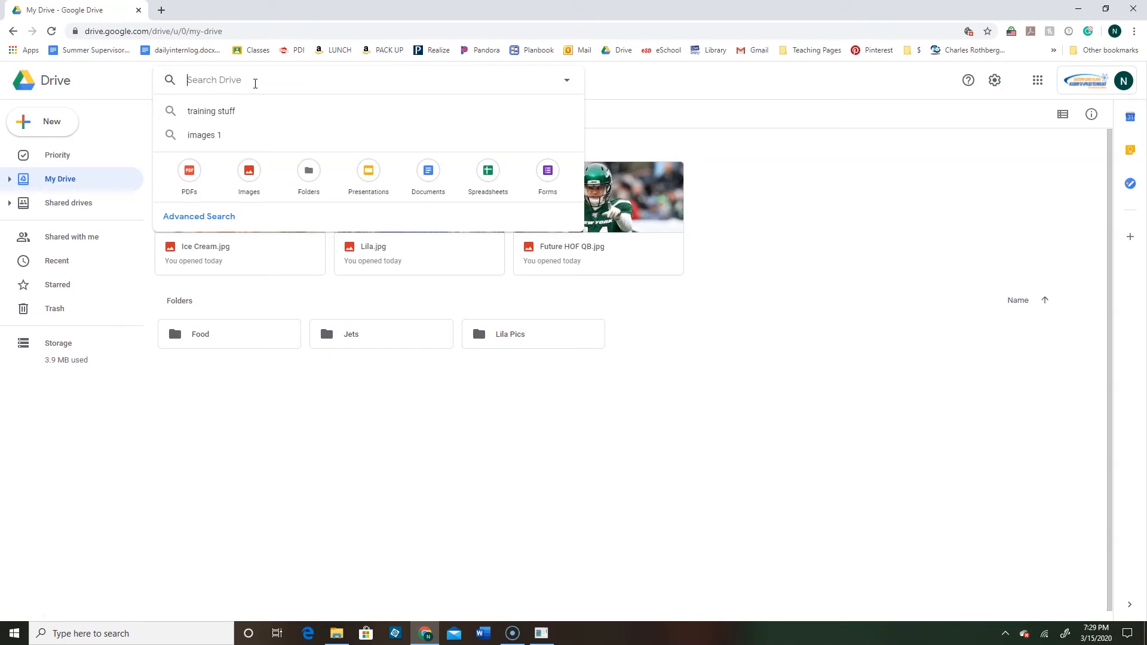
type("pizza")
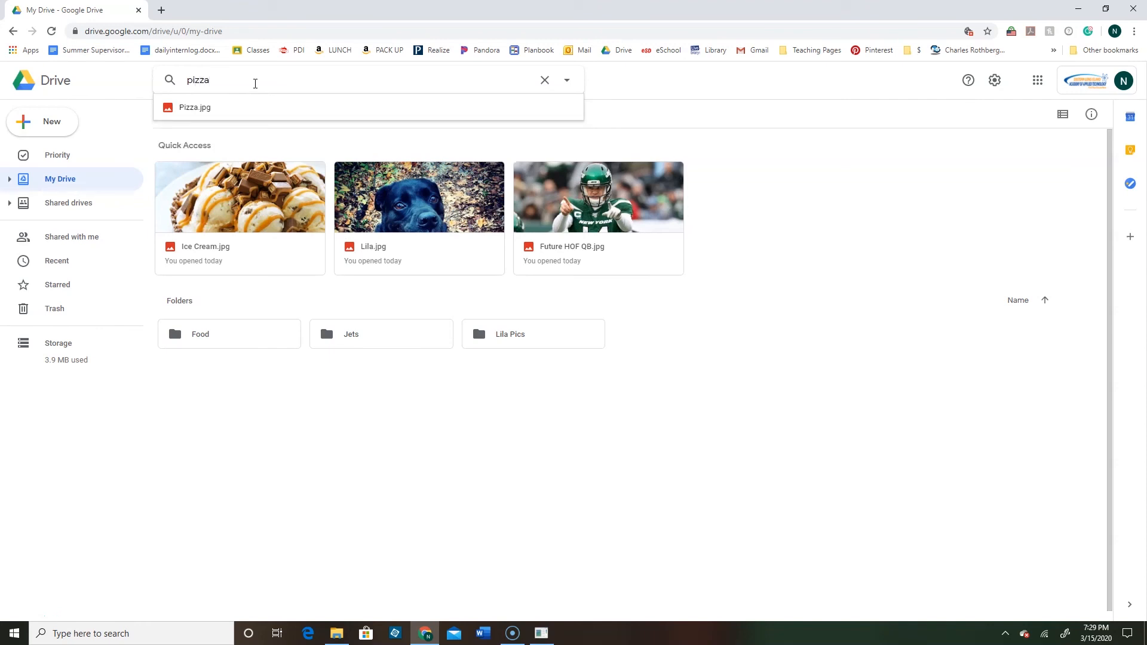
key("Return")
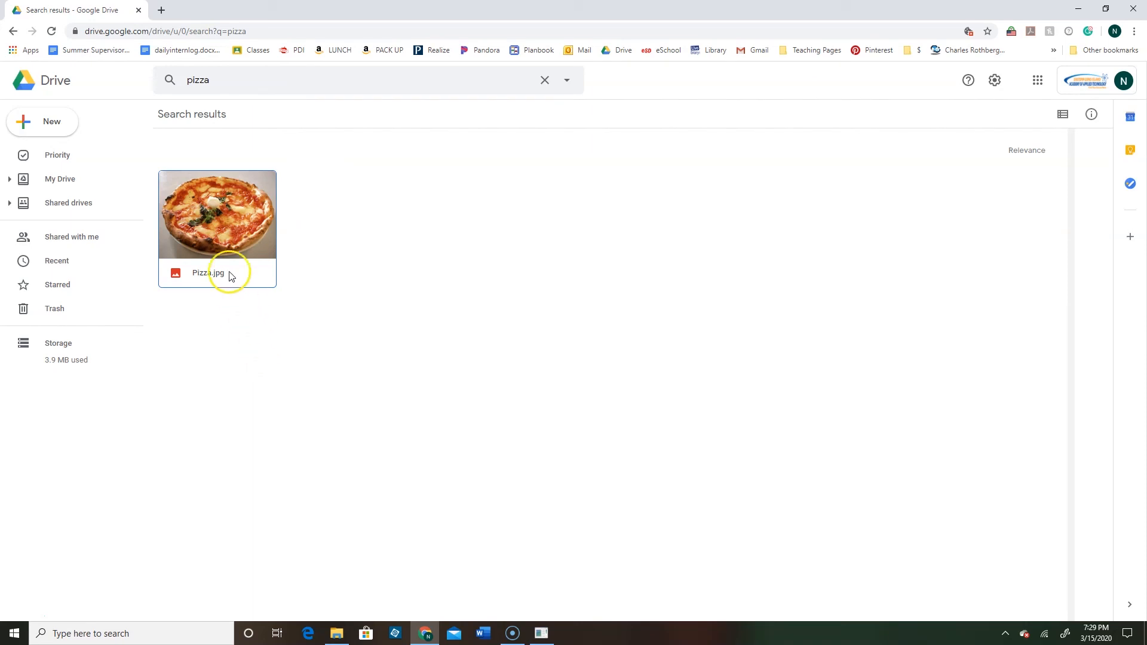
right_click(227, 194)
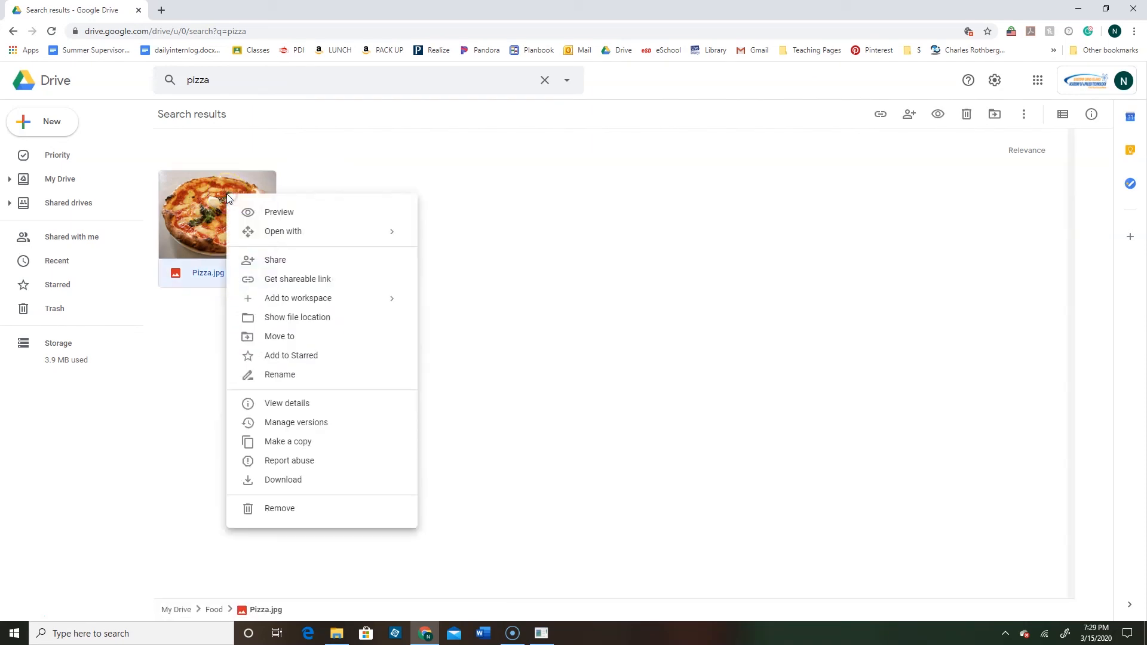
left_click(322, 317)
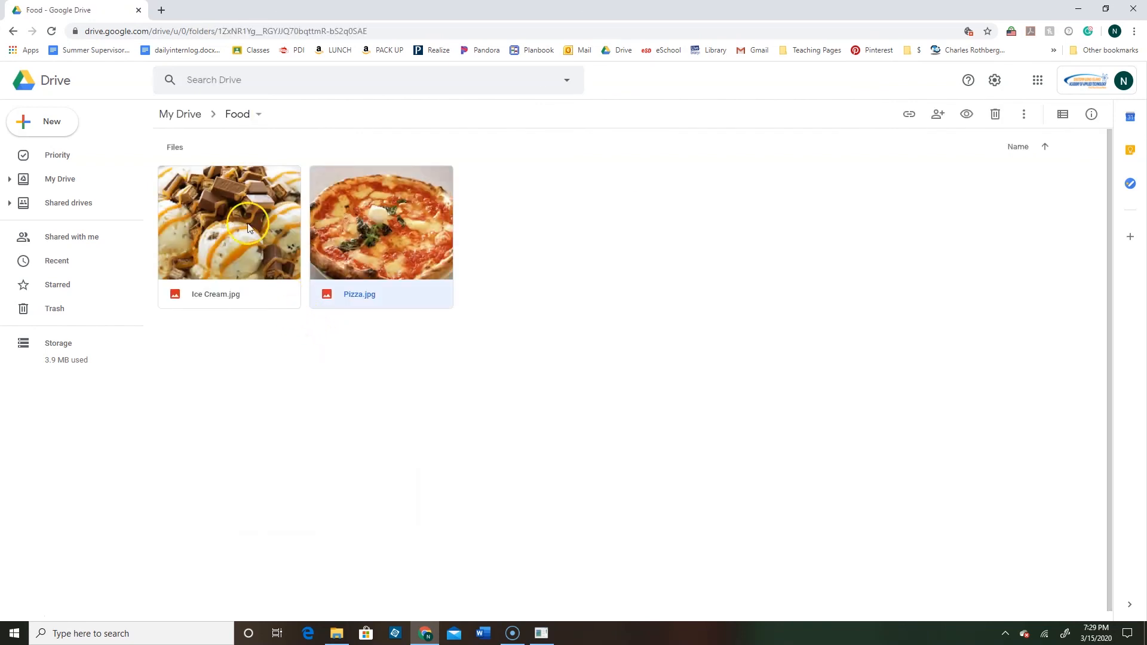